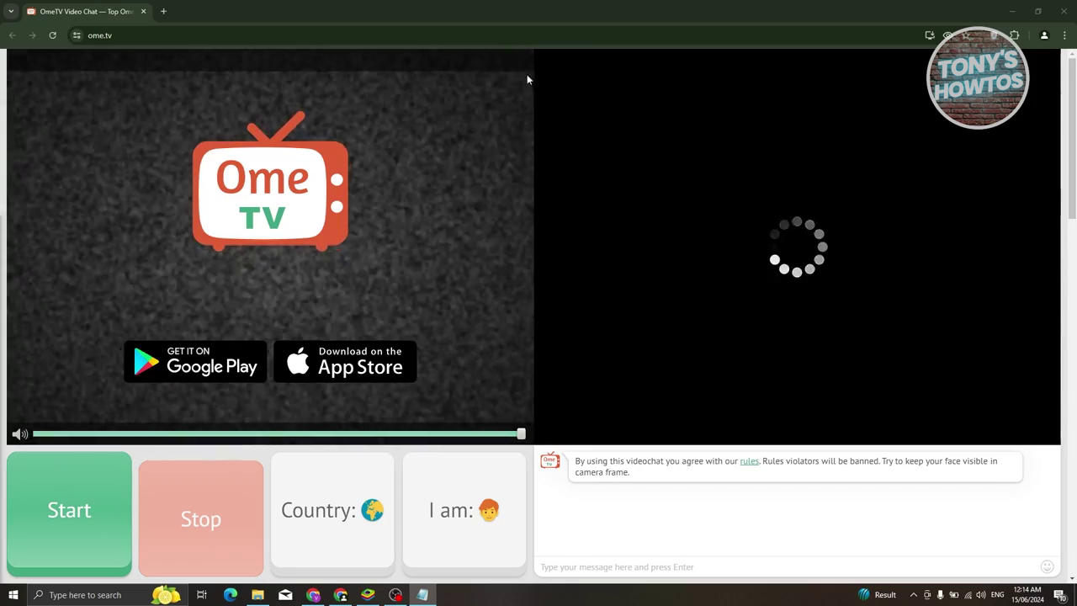
Open Chrome Settings, confirm in About Chrome that it is up to date, then show Privacy and security.
click(1065, 36)
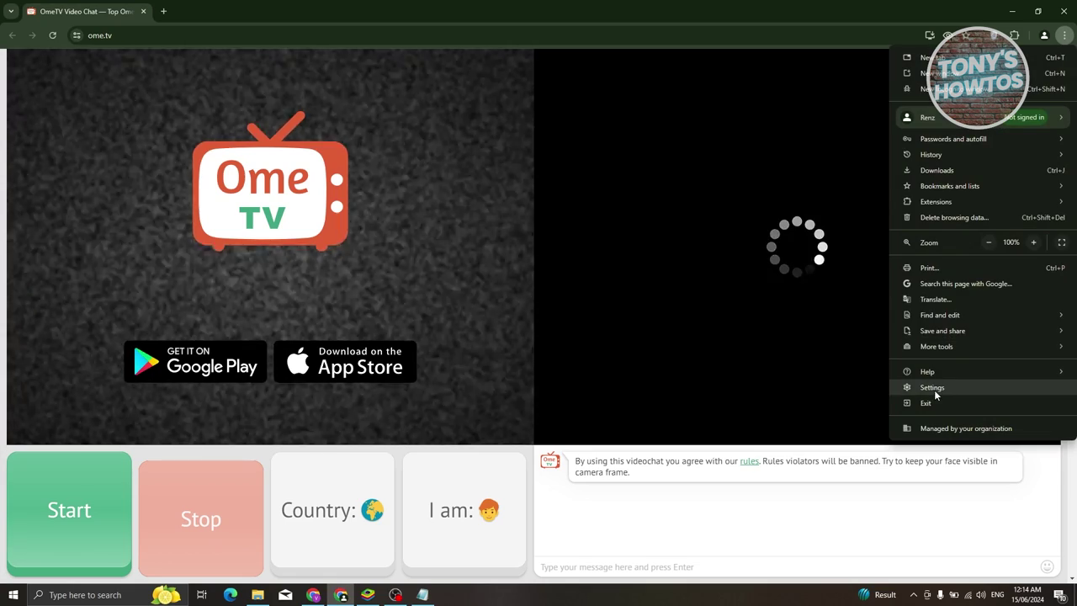
click(933, 388)
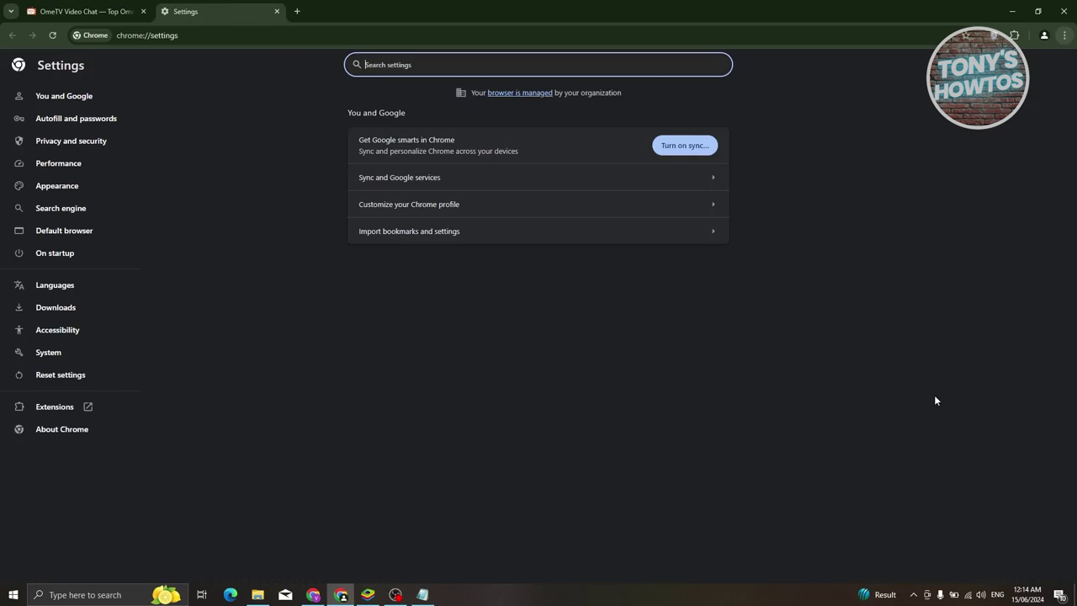
click(63, 433)
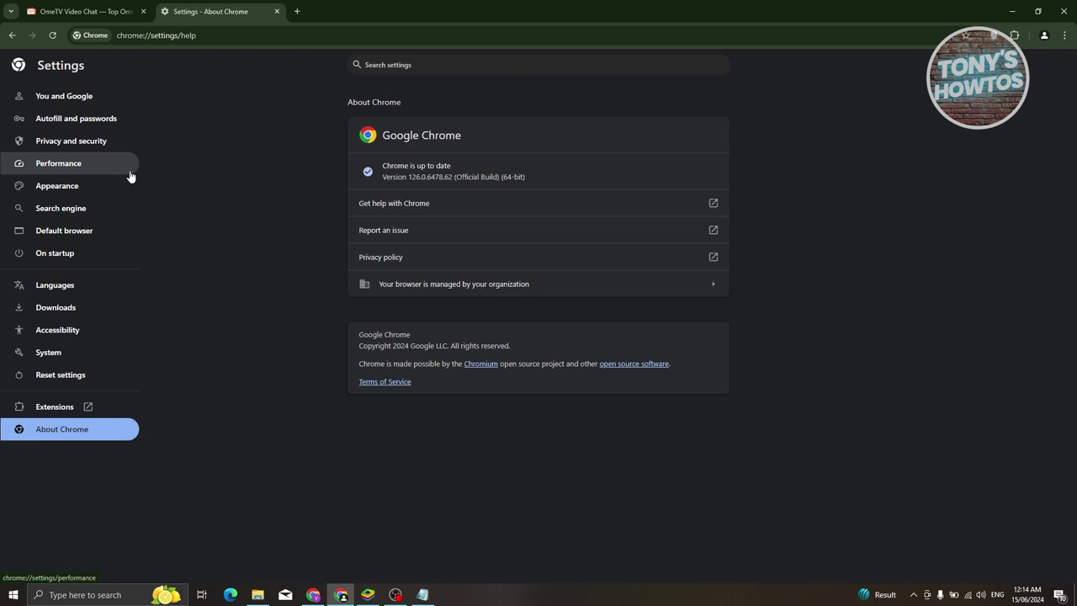
click(81, 143)
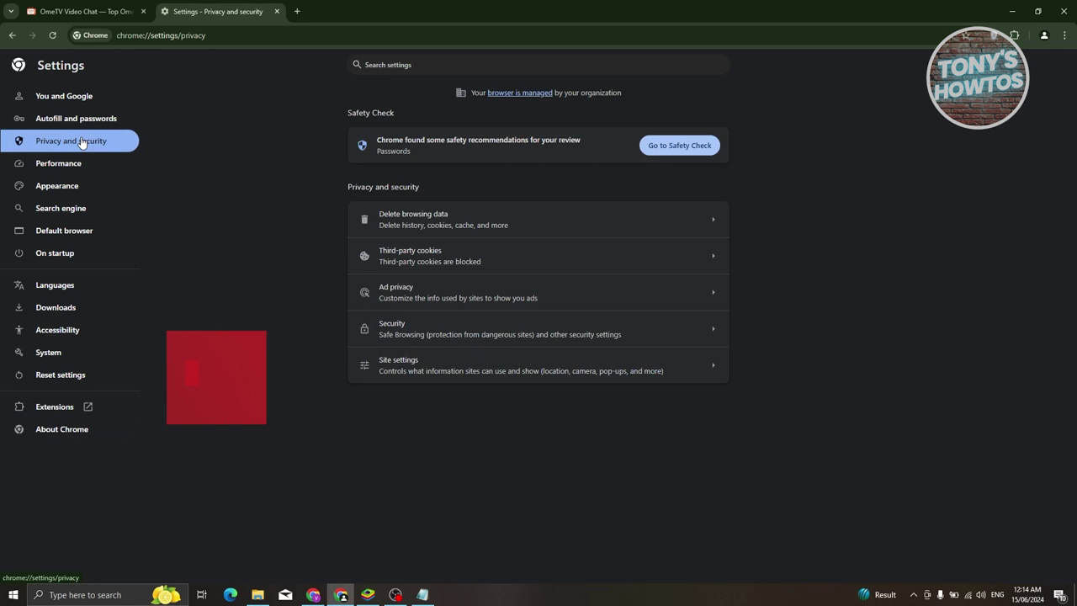
Open Site settings > Camera, review the camera dropdown unchanged, then return to the OmeTV chat tab.
click(412, 365)
scroll(279, 276, down, 3)
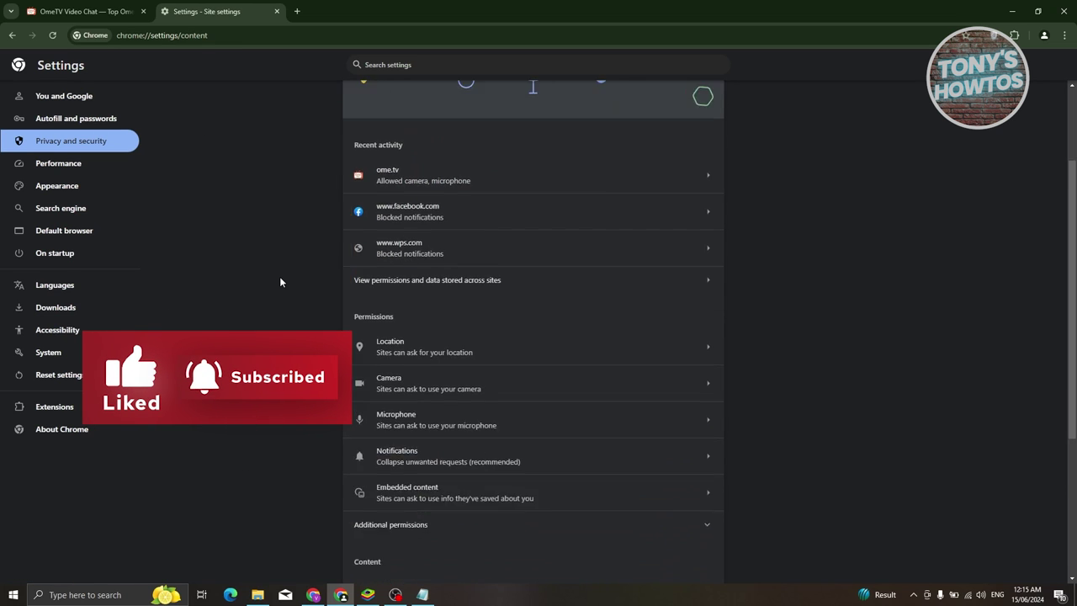
click(365, 292)
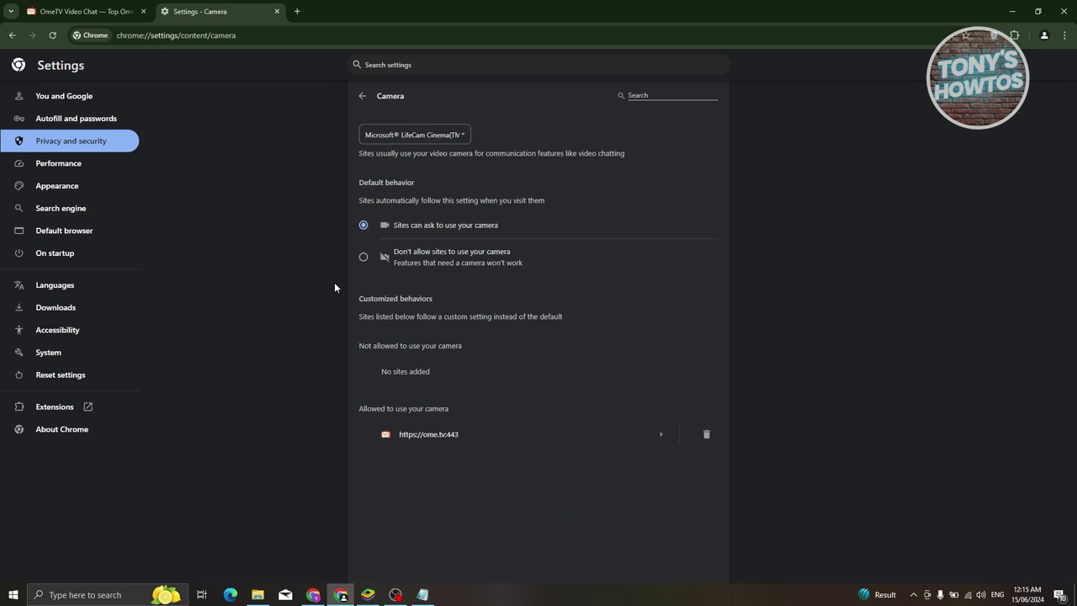
click(419, 136)
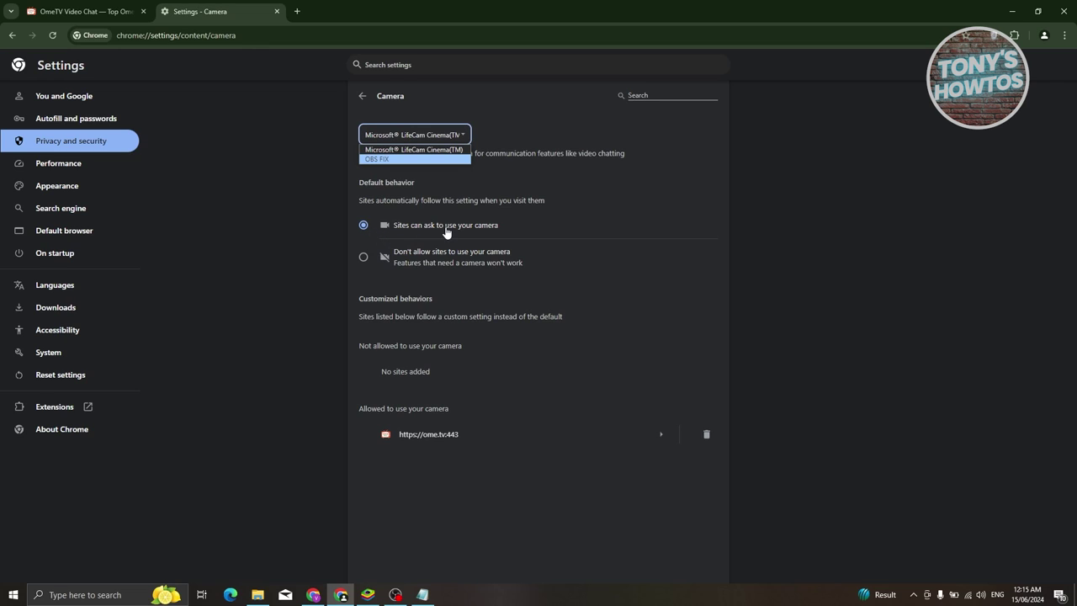
click(257, 282)
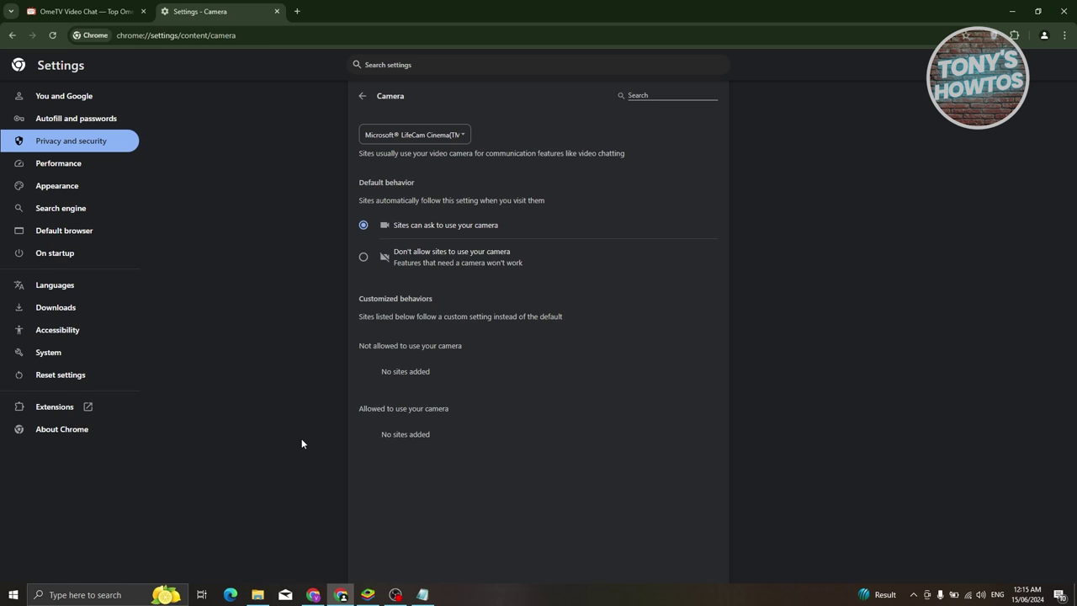
click(80, 12)
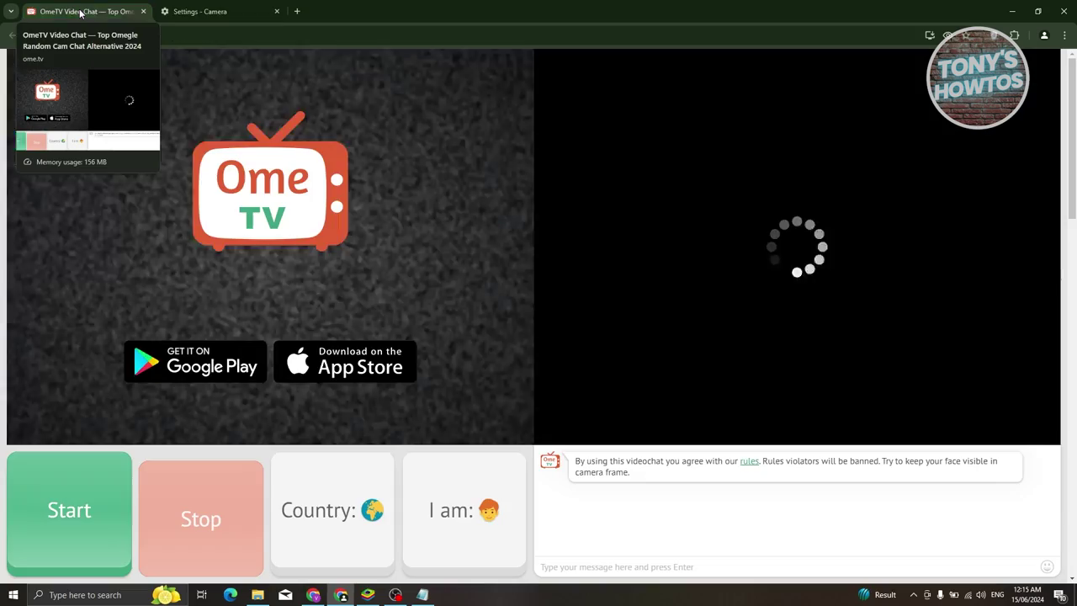
Close the Settings – Camera tab, leaving only the OmeTV chat tab.
click(277, 12)
mouse_move(797, 246)
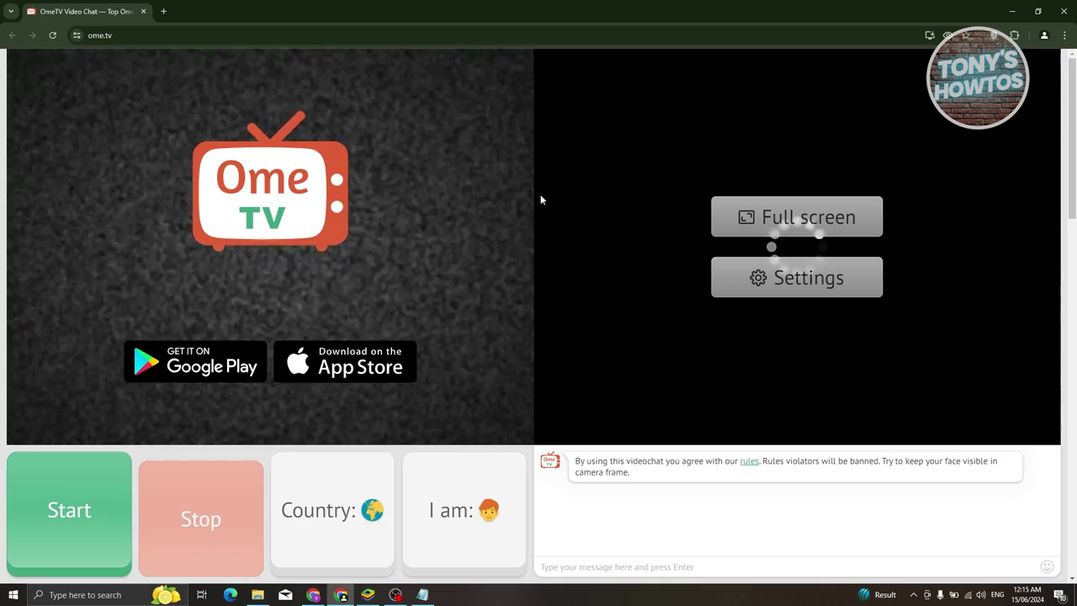
Search Google for 'ometv' in a new tab and close the old OmeTV tab.
click(163, 11)
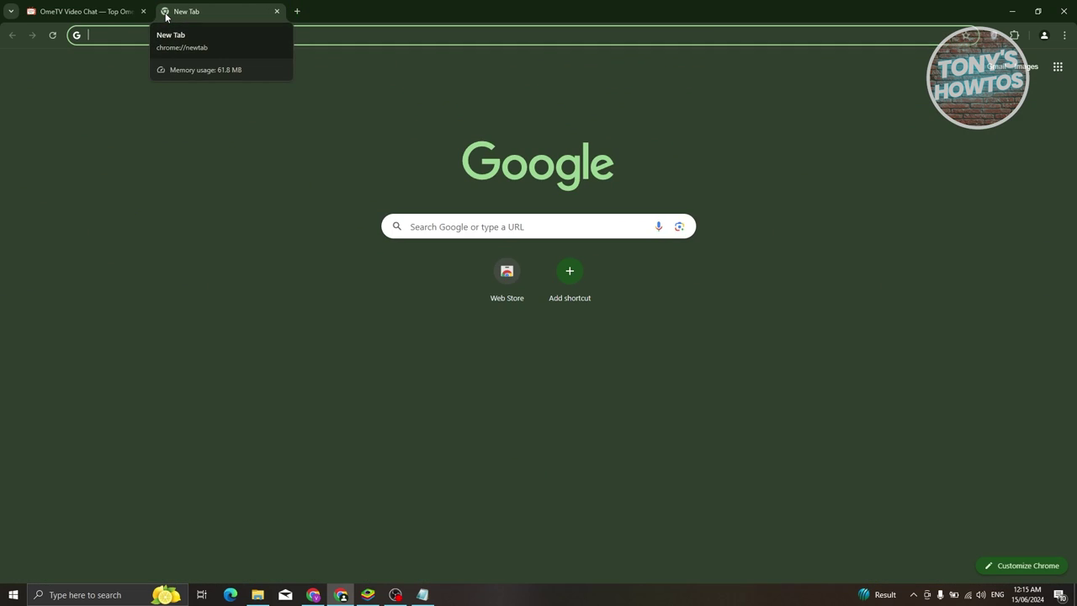
text(google.com)
key(Return)
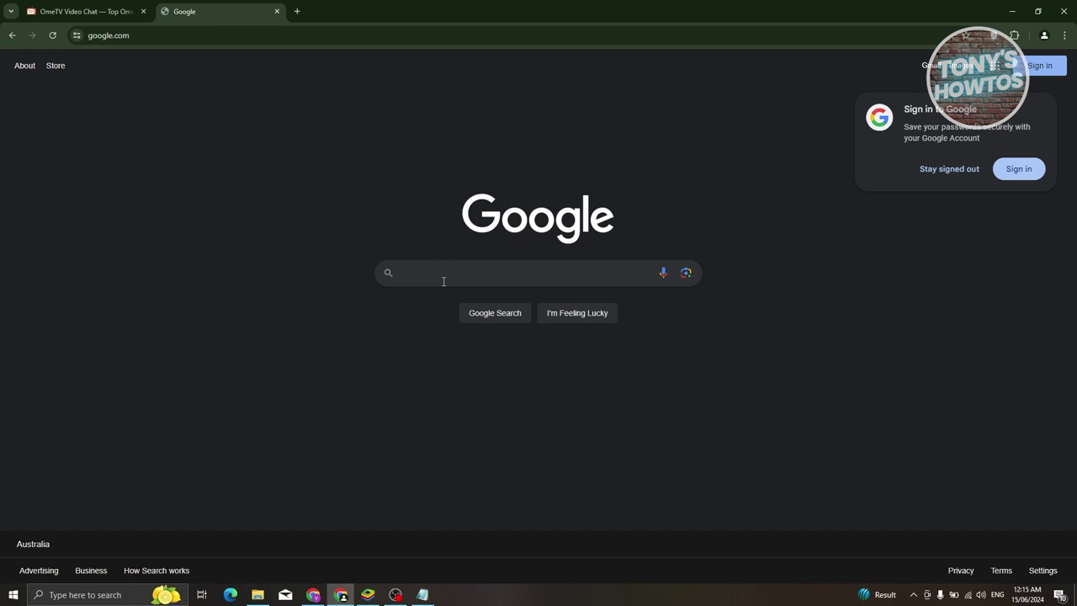
click(443, 281)
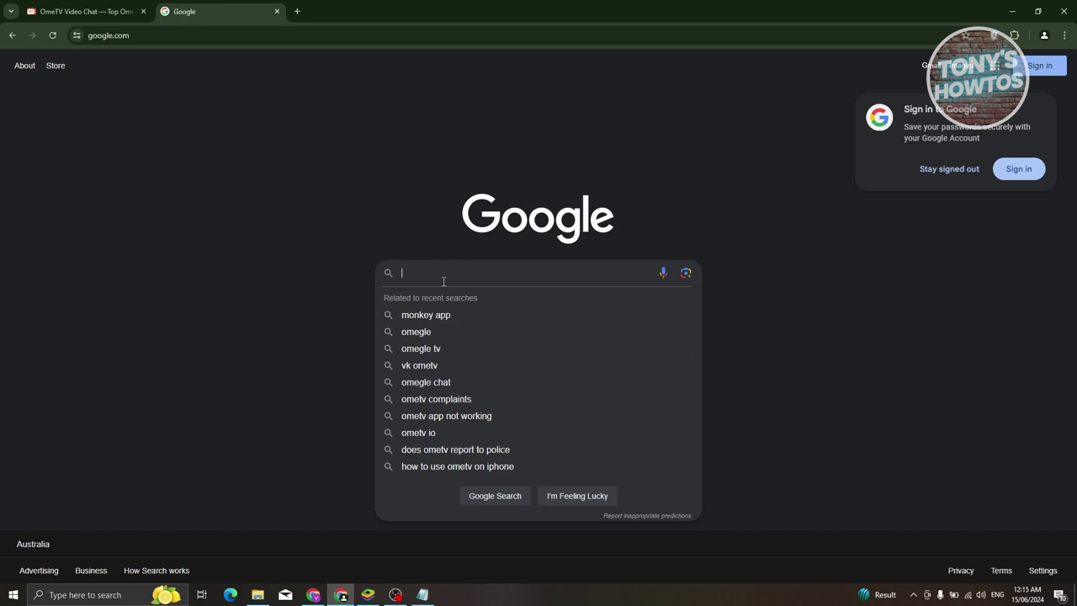
text(ome)
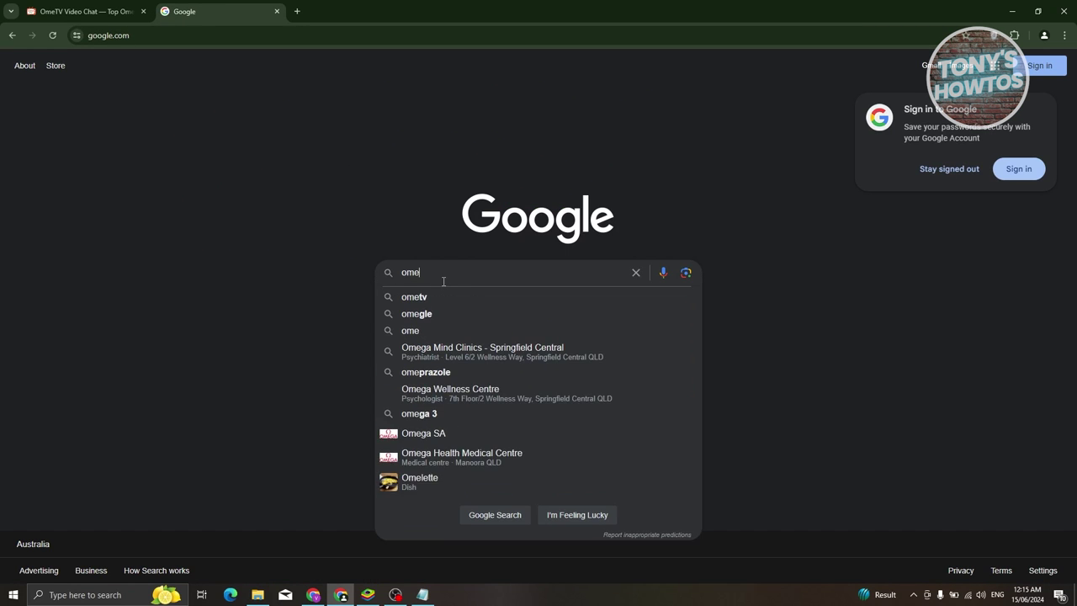
text(tv)
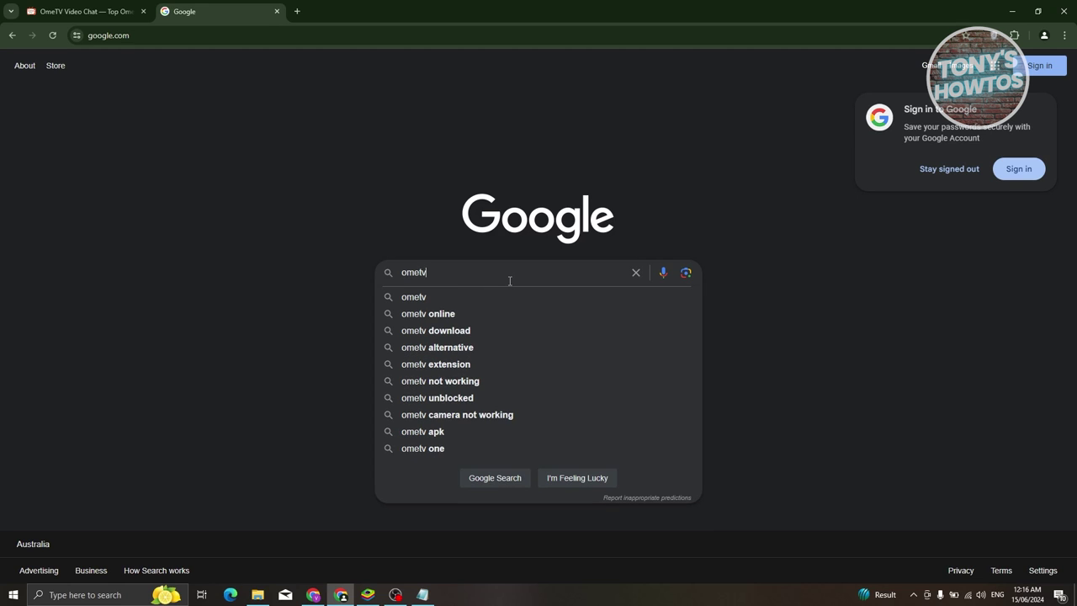
key(Return)
middle_click(81, 15)
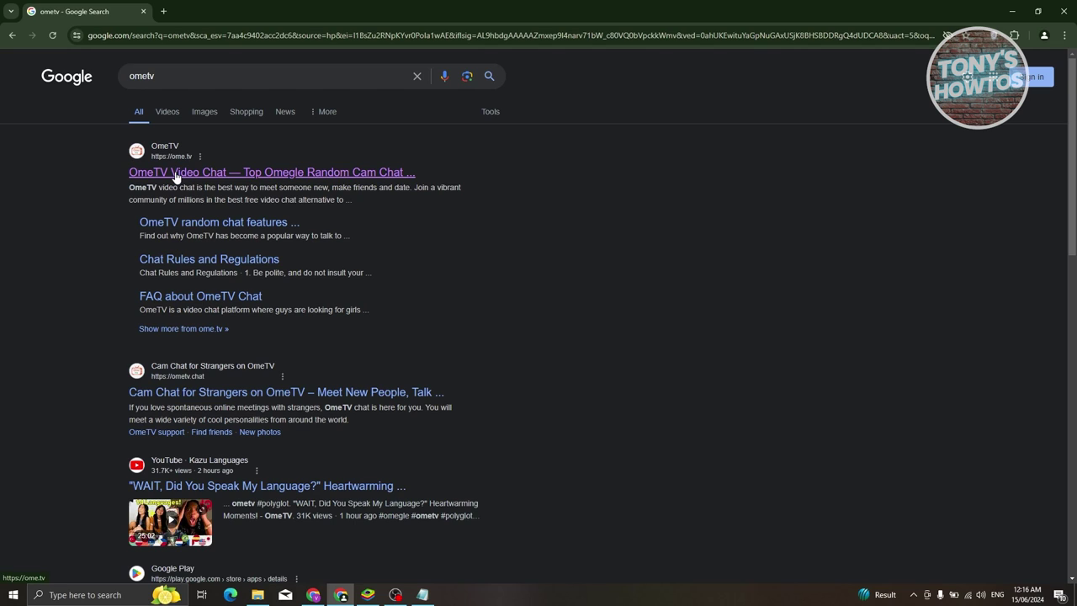
Open the OmeTV Video Chat search result in a new tab and switch to it.
right_click(175, 175)
right_click(161, 174)
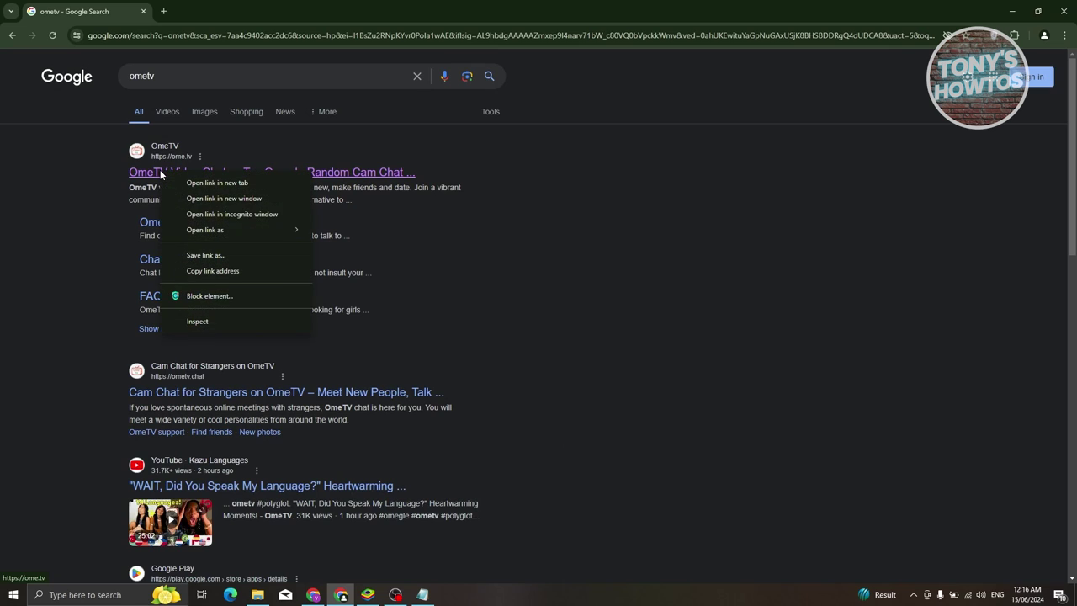
click(219, 182)
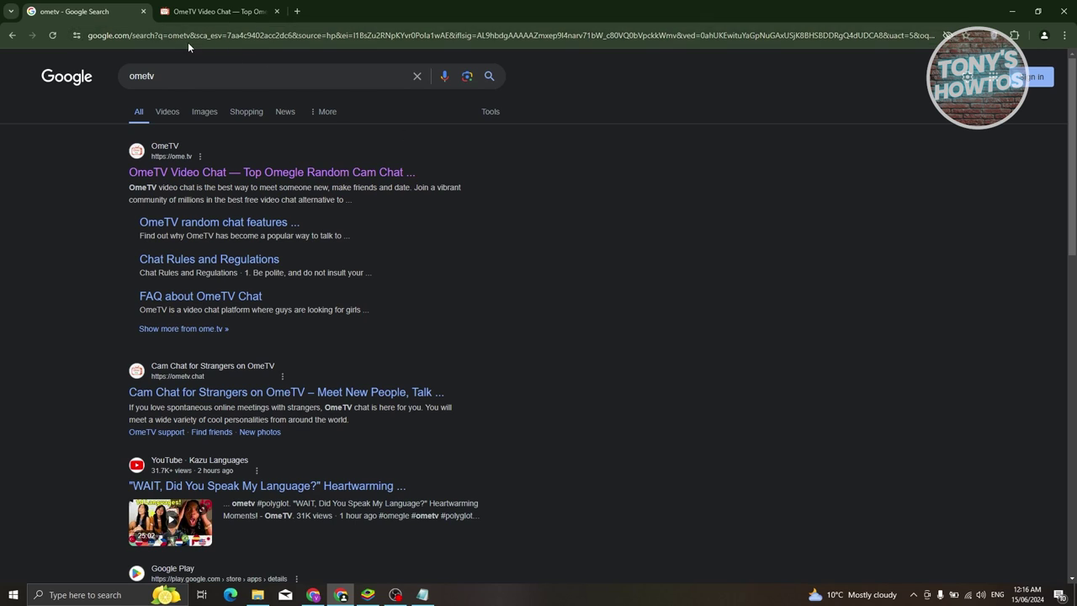
click(202, 13)
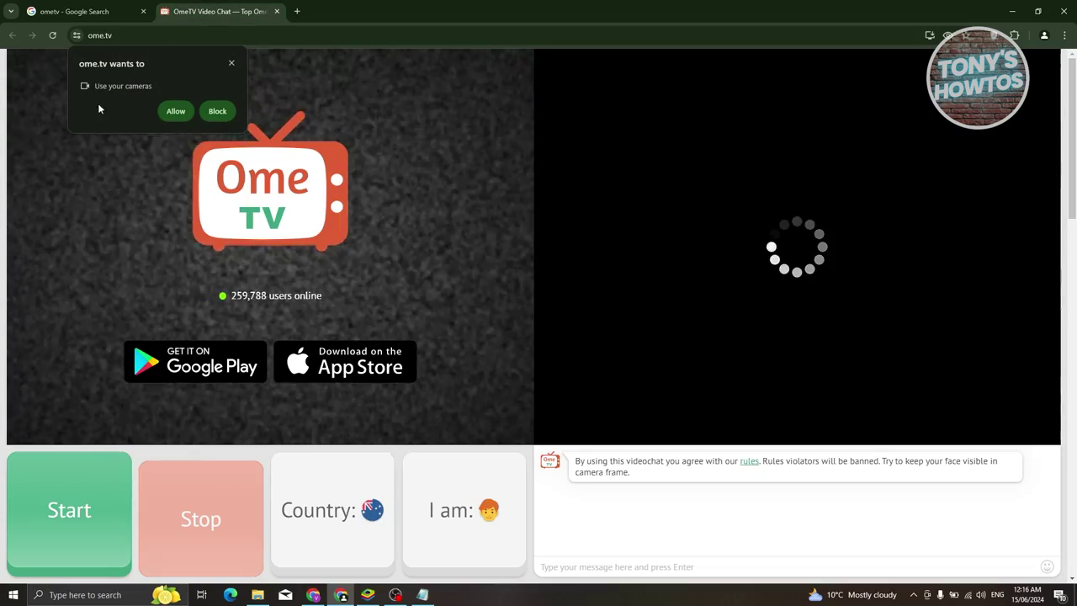
Allow ome.tv to use the camera from the site's permission prompt.
click(176, 111)
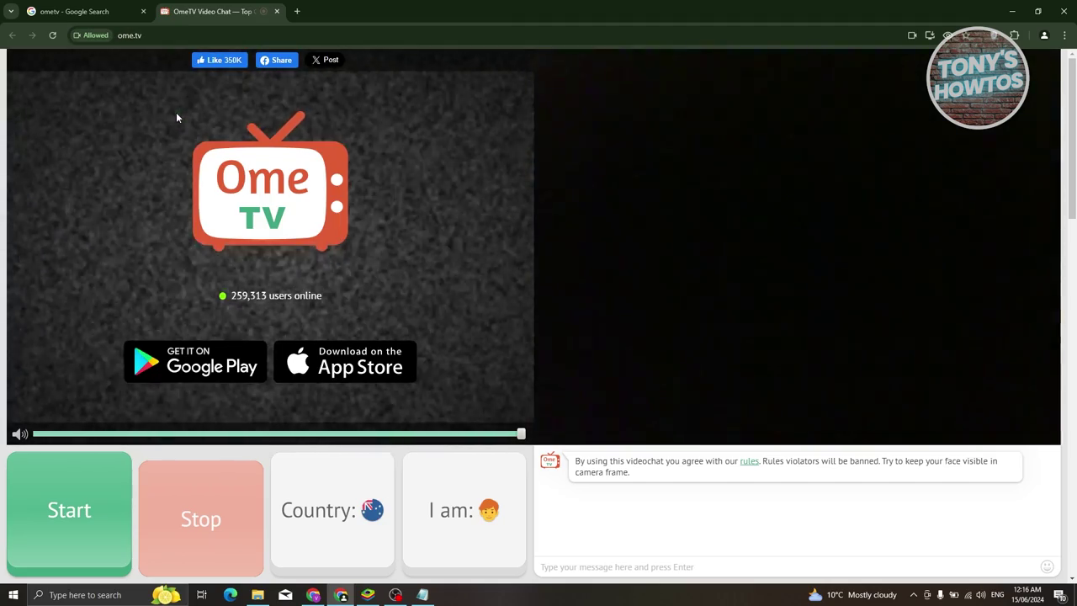